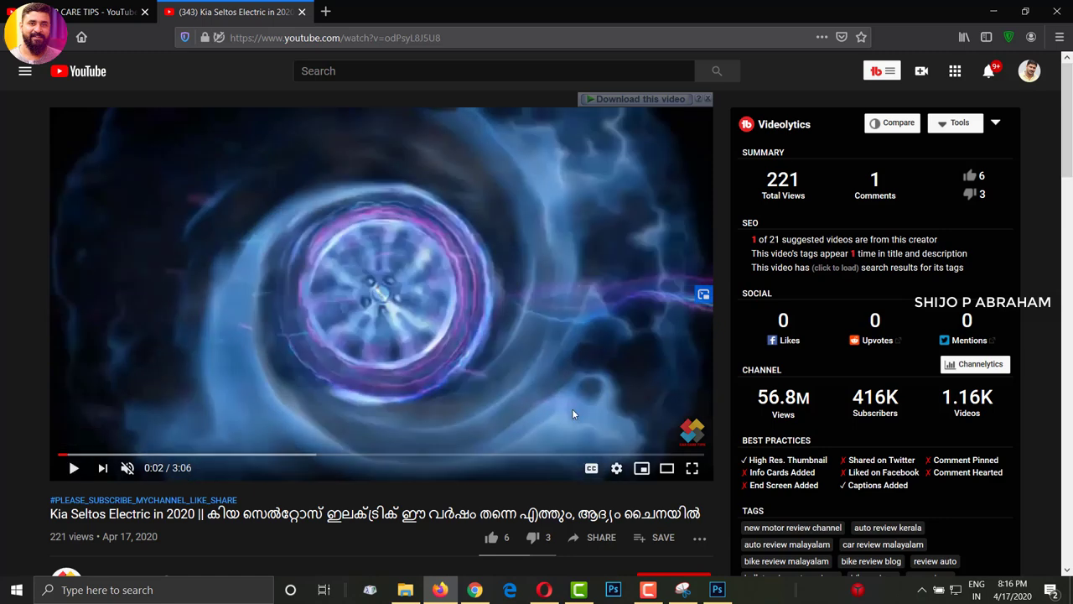
# Subscribe to the CAR CARE TIPS channel through the video's branding watermark and cancel that subscription again
pyautogui.moveTo(689, 431)
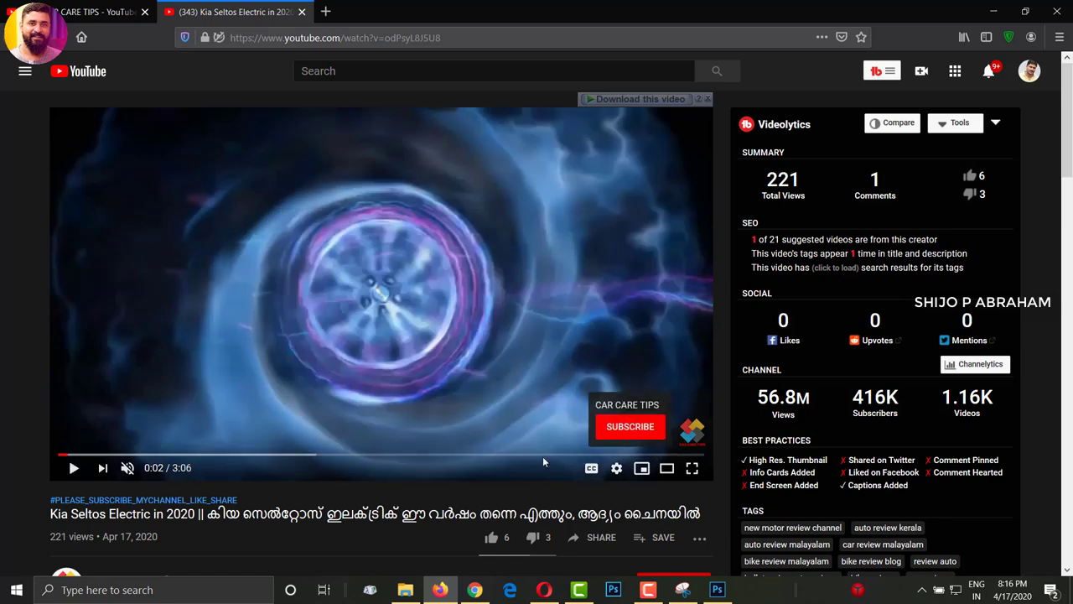
pyautogui.click(645, 432)
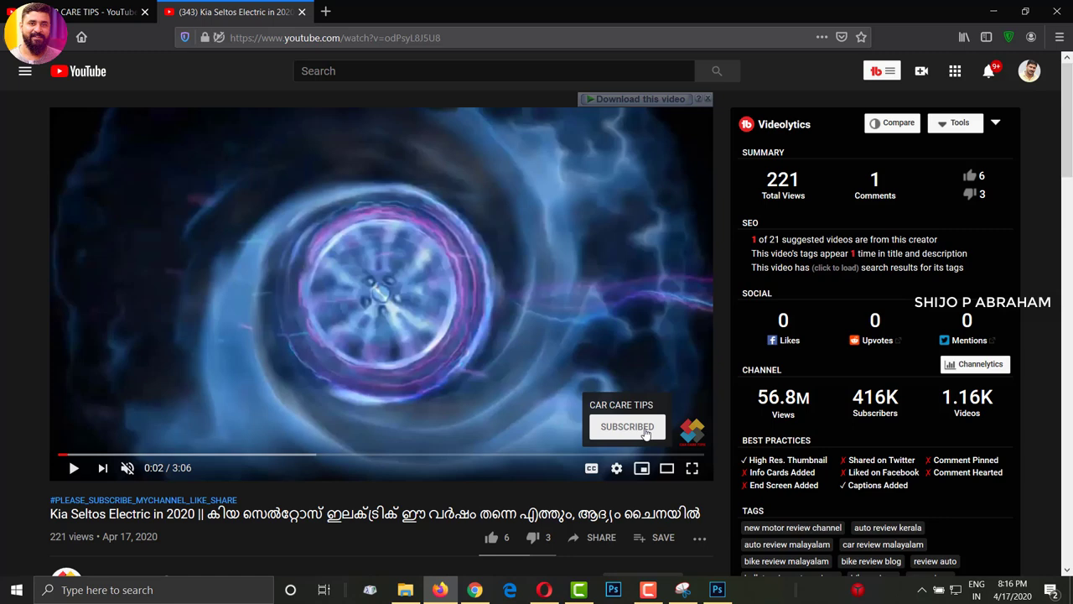
pyautogui.scroll(-3, 436, 430)
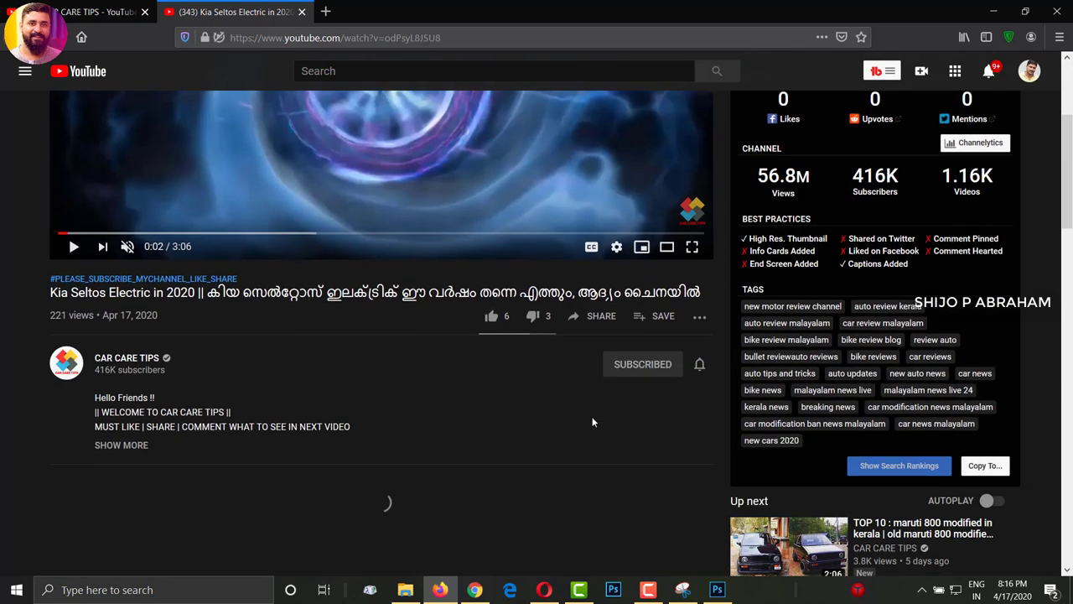
pyautogui.scroll(2, 463, 365)
pyautogui.moveTo(693, 359)
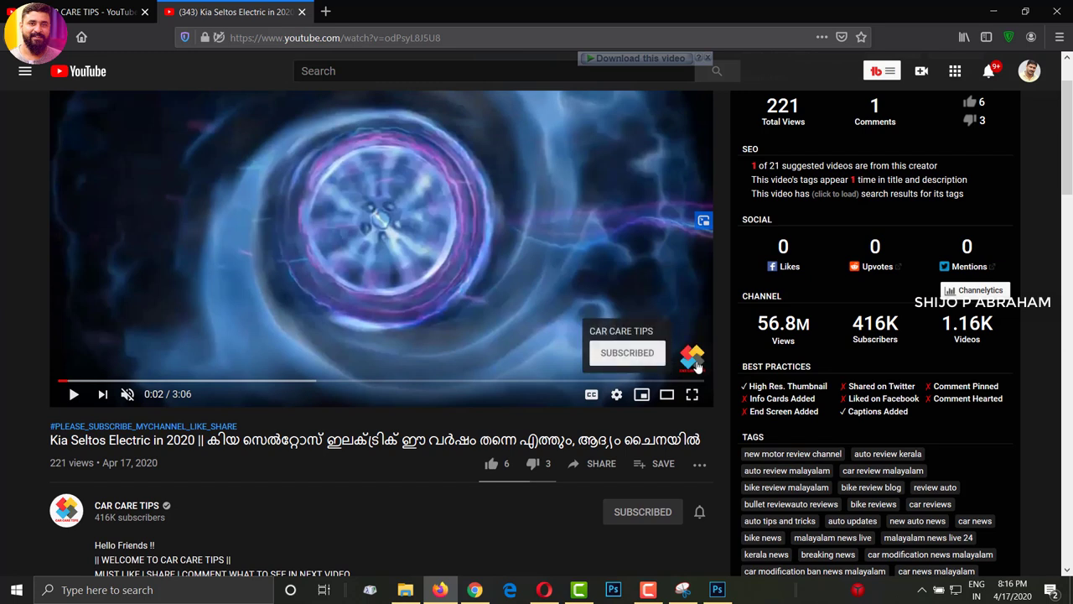
pyautogui.click(627, 355)
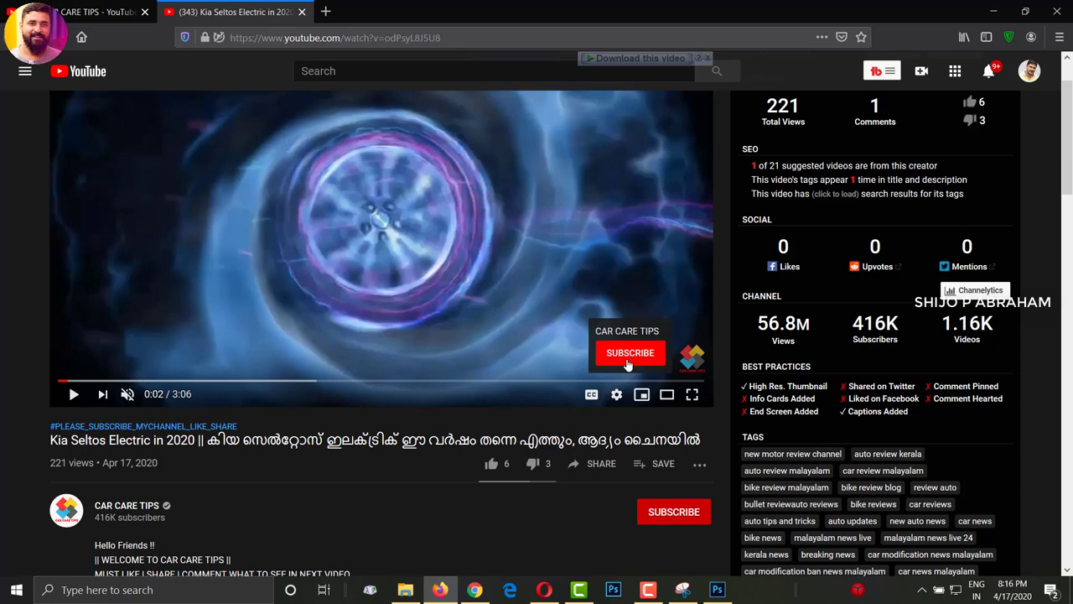
pyautogui.scroll(2, 627, 364)
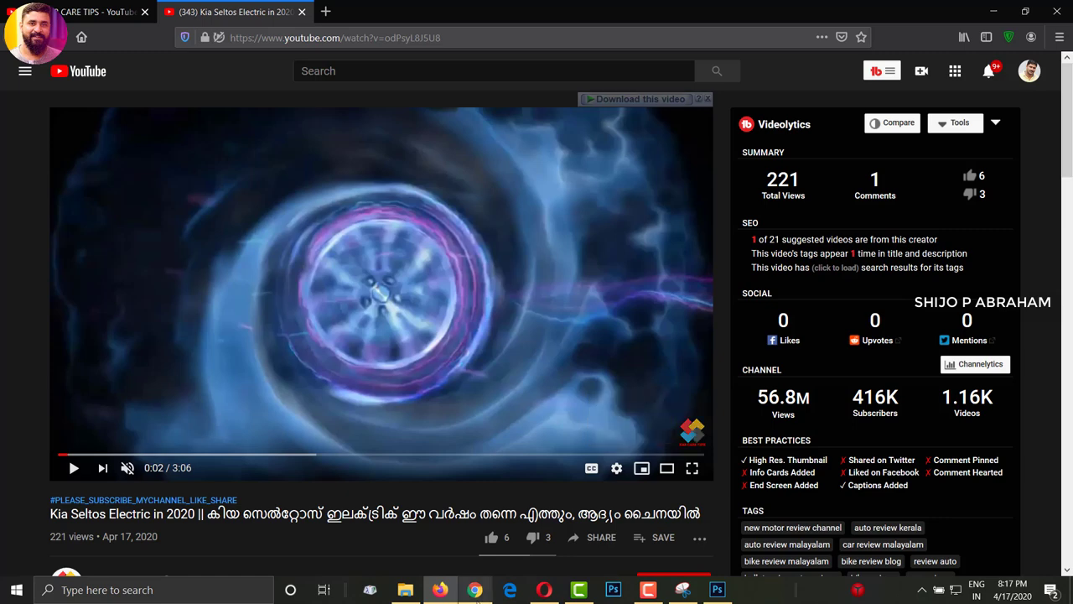
# Switch to YouTube Studio in Opera and open the channel's Branding settings for the video watermark
pyautogui.click(543, 590)
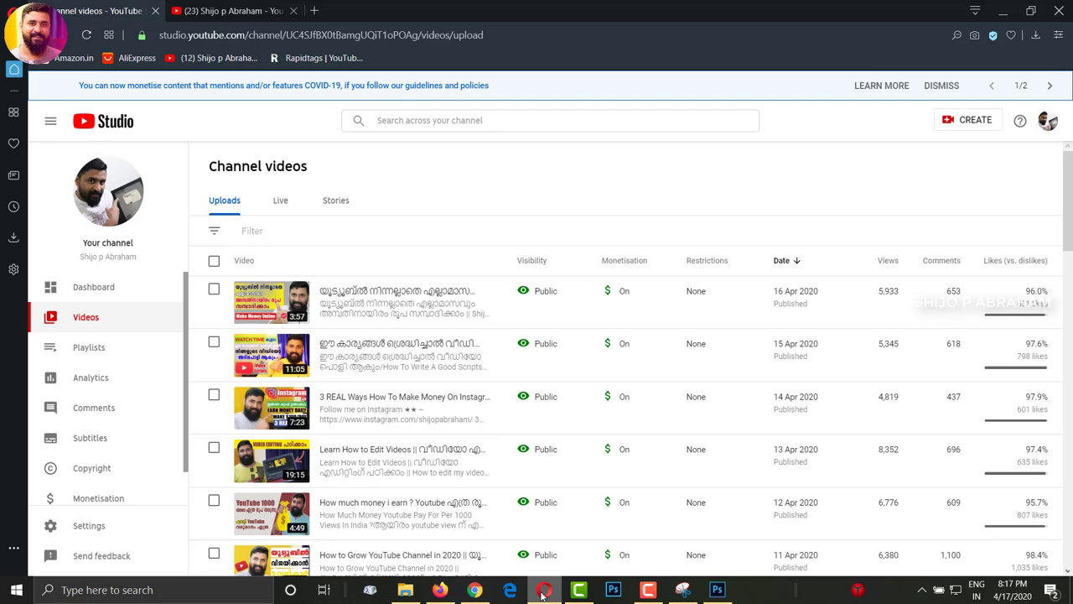
pyautogui.click(84, 526)
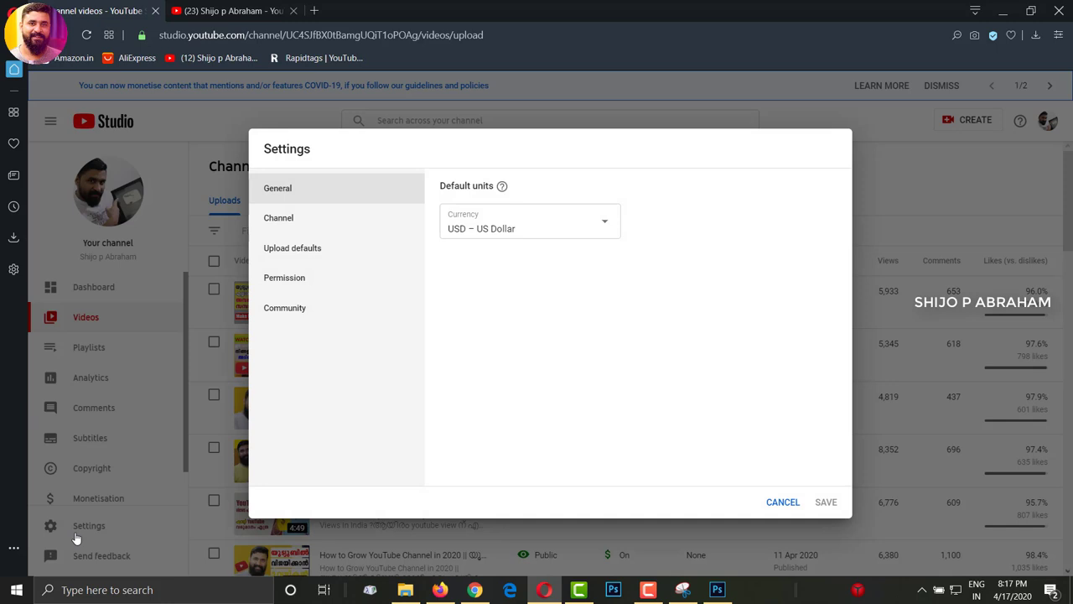
pyautogui.click(285, 219)
pyautogui.click(625, 195)
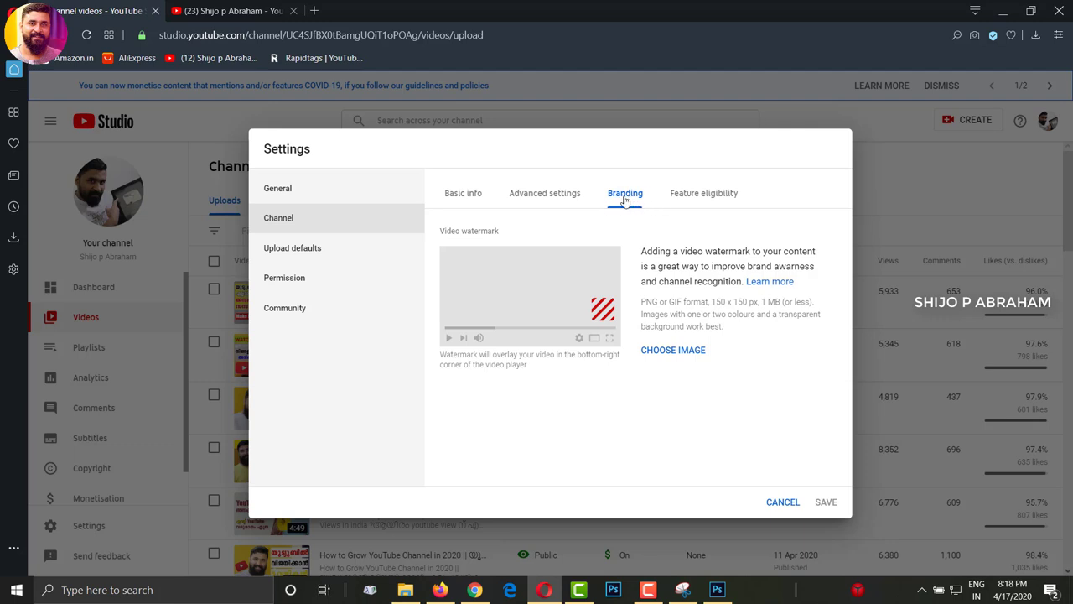
# Examine the video watermark section for the required image format, pixel dimensions and maximum file size
pyautogui.click(426, 254)
pyautogui.moveTo(441, 228)
pyautogui.mouseDown()
pyautogui.moveTo(713, 364)
pyautogui.moveTo(835, 379)
pyautogui.mouseUp()
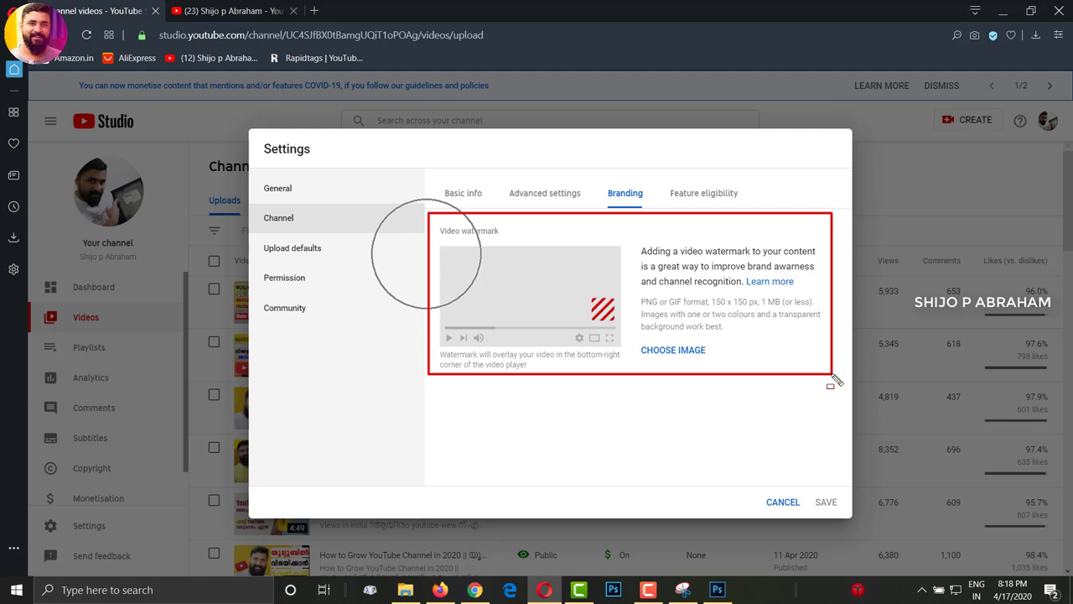
pyautogui.moveTo(711, 297); pyautogui.dragTo(760, 308)
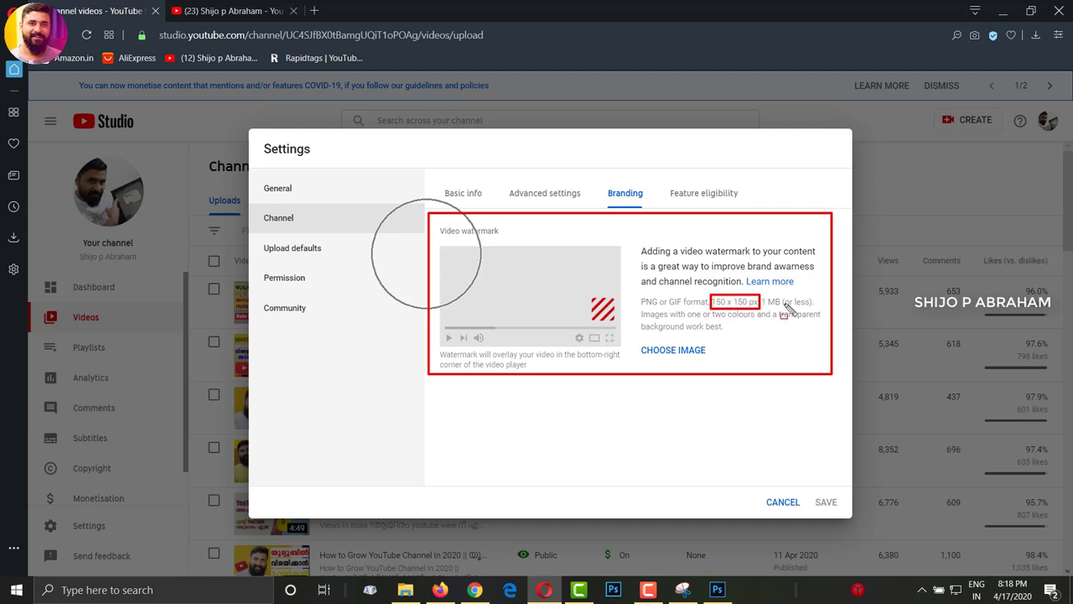
pyautogui.press('e')
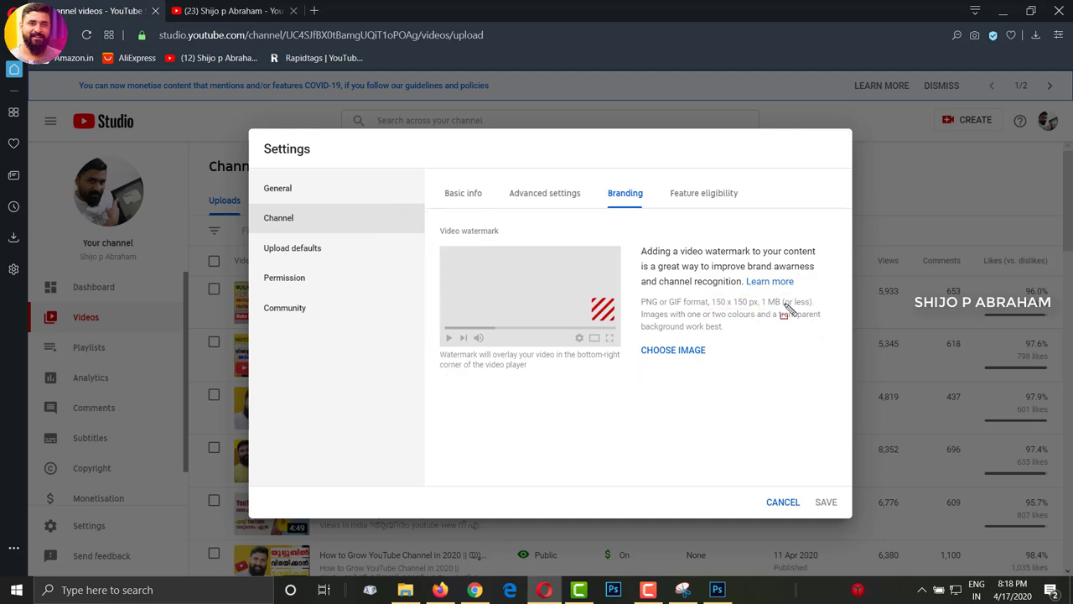
pyautogui.moveTo(783, 302); pyautogui.dragTo(761, 301)
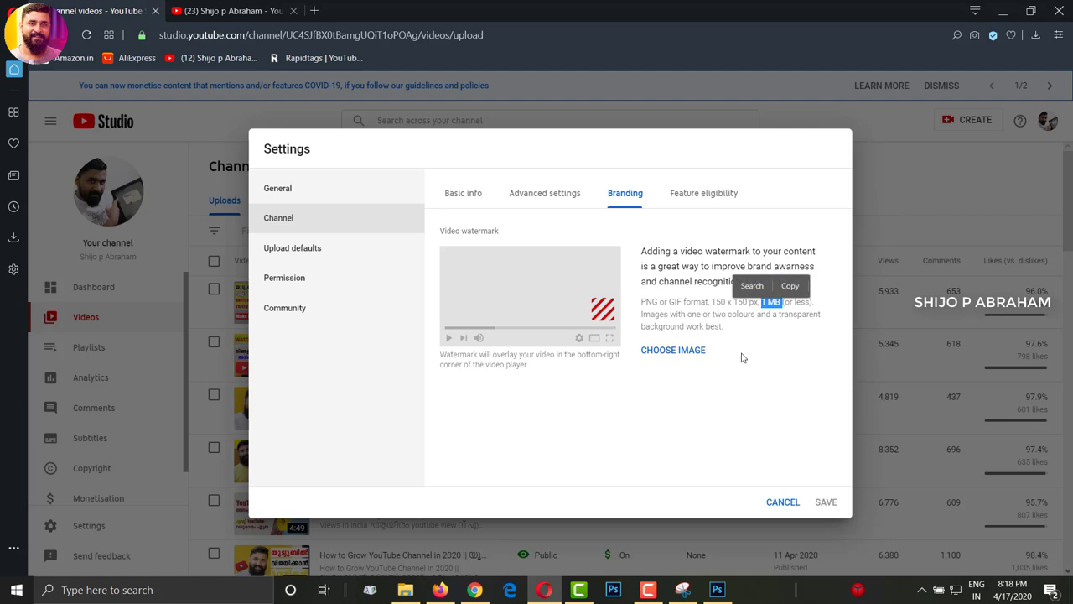
pyautogui.click(760, 395)
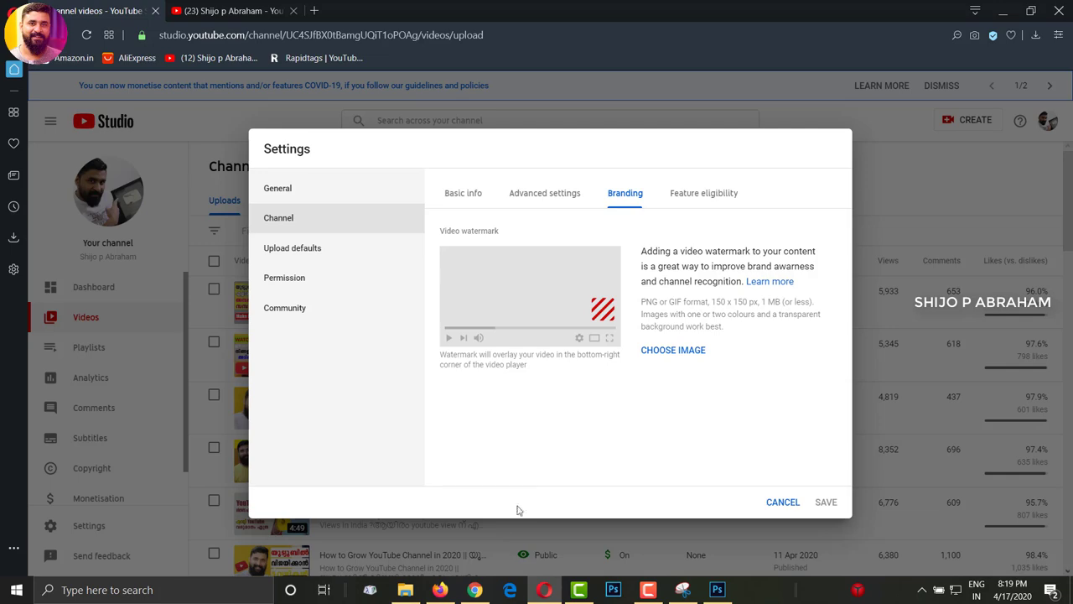
# Switch to Canva in Chrome, start a blank Logo design and close the extra Canva home page
pyautogui.click(476, 591)
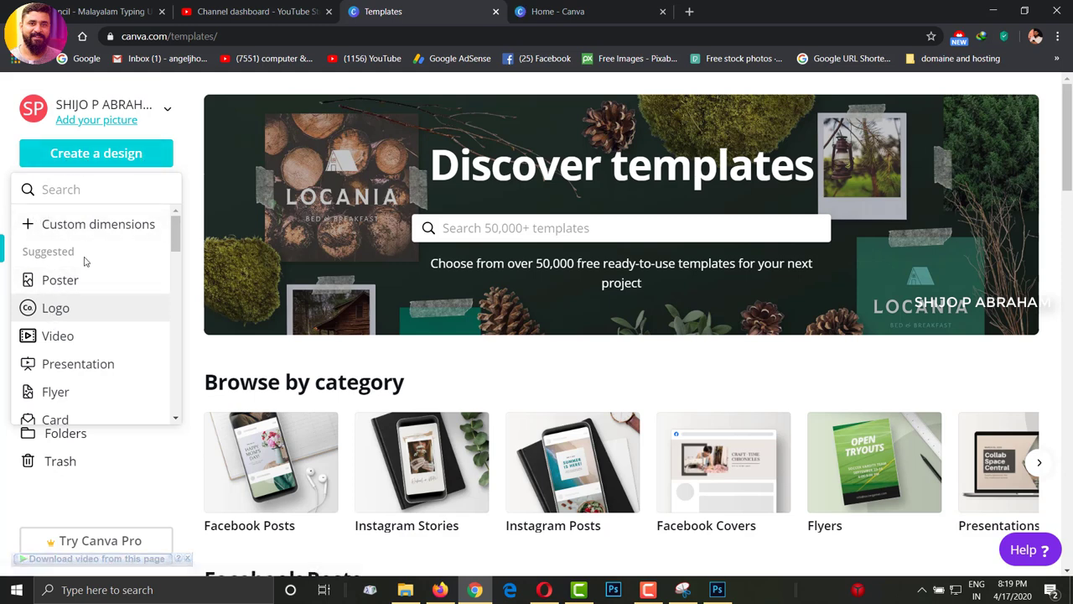
pyautogui.click(67, 313)
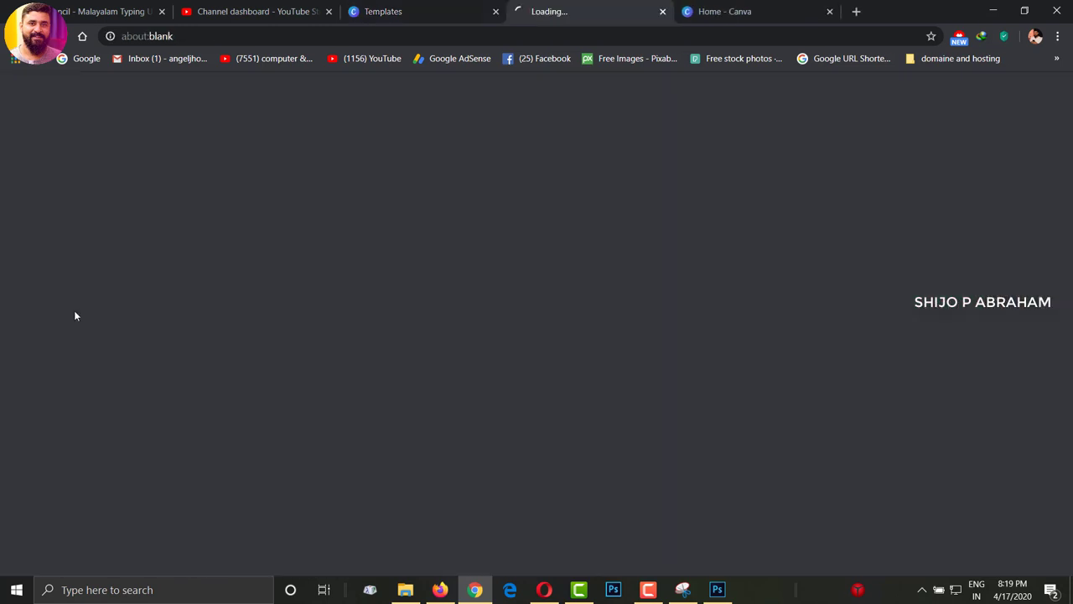
pyautogui.click(828, 12)
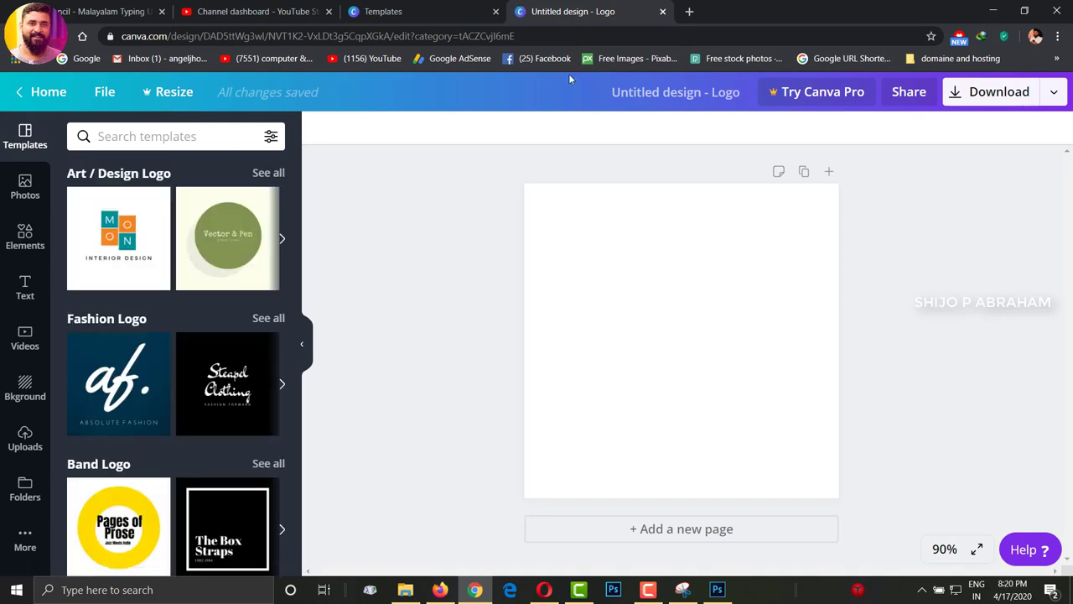
# Switch to Photoshop and create a new document 150 pixels wide and 150 pixels high with a white background
pyautogui.click(717, 589)
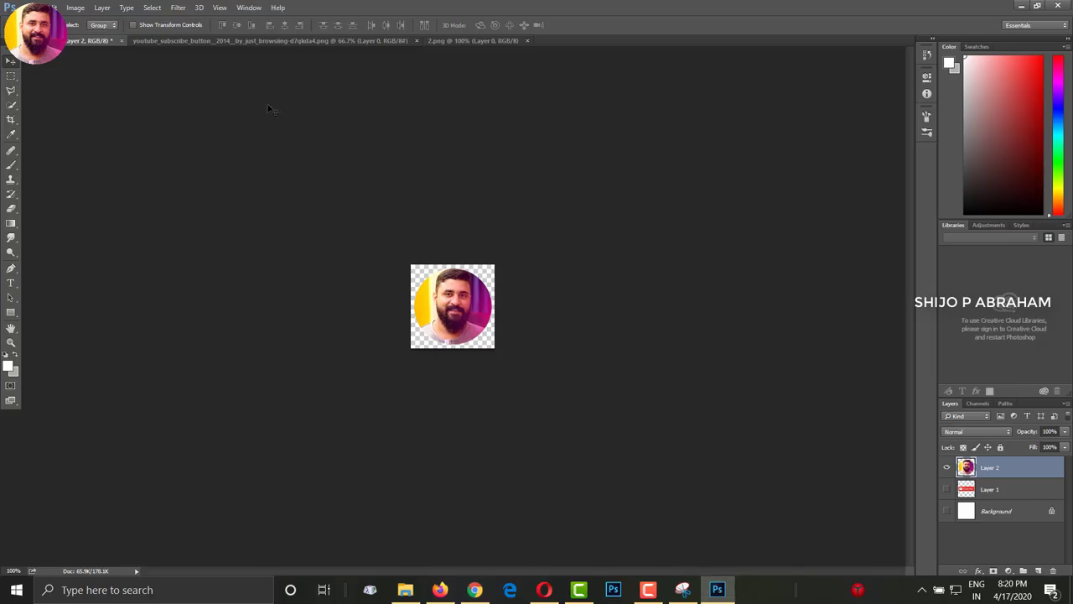
pyautogui.click(17, 8)
pyautogui.click(37, 22)
pyautogui.hotkey('alt', 'f')
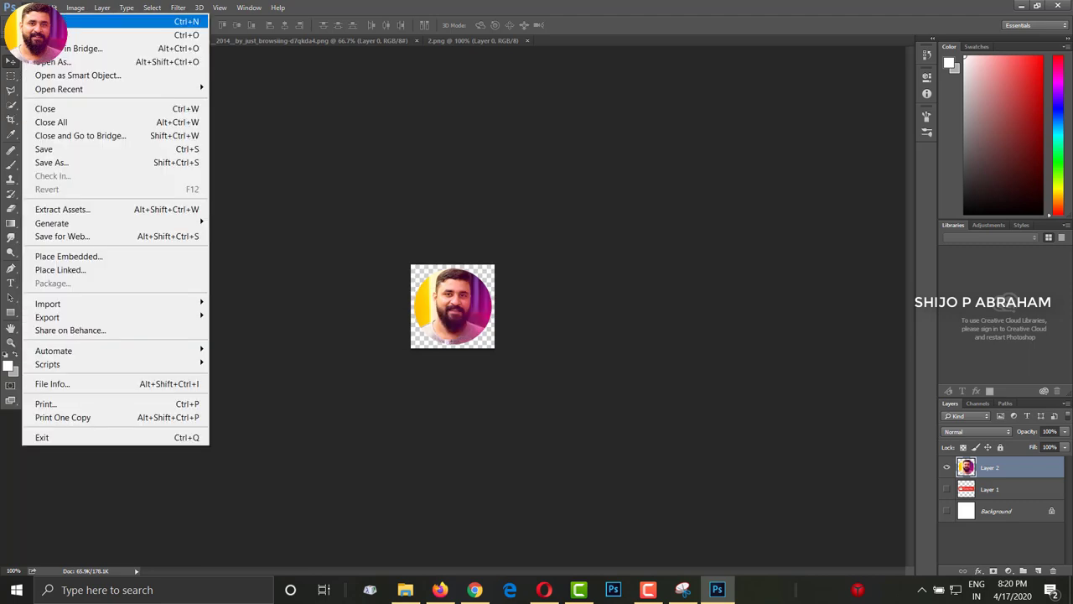
pyautogui.press('Return')
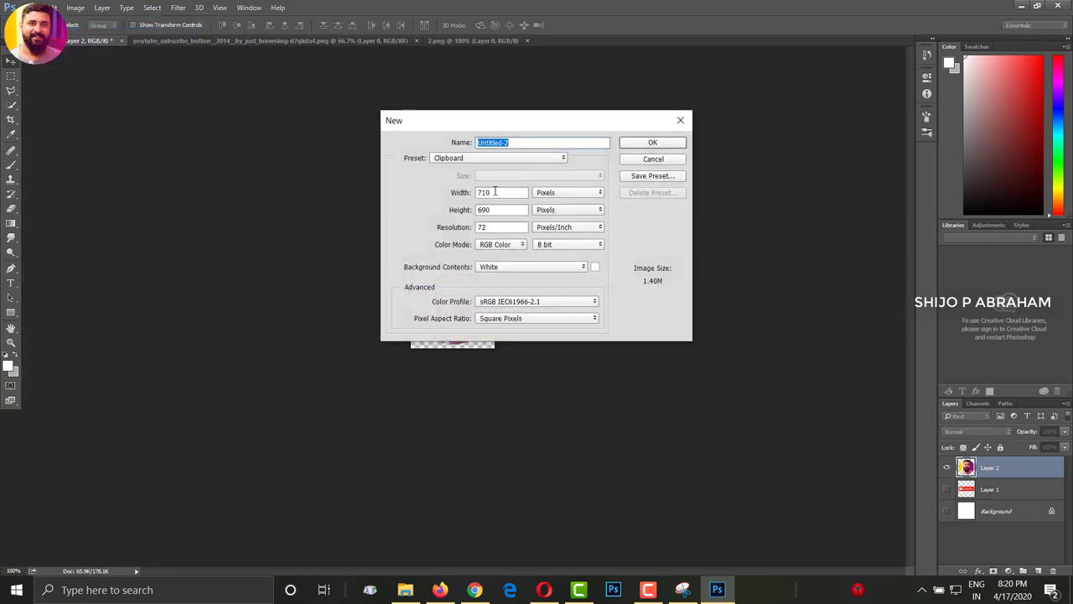
pyautogui.moveTo(497, 191); pyautogui.dragTo(443, 192)
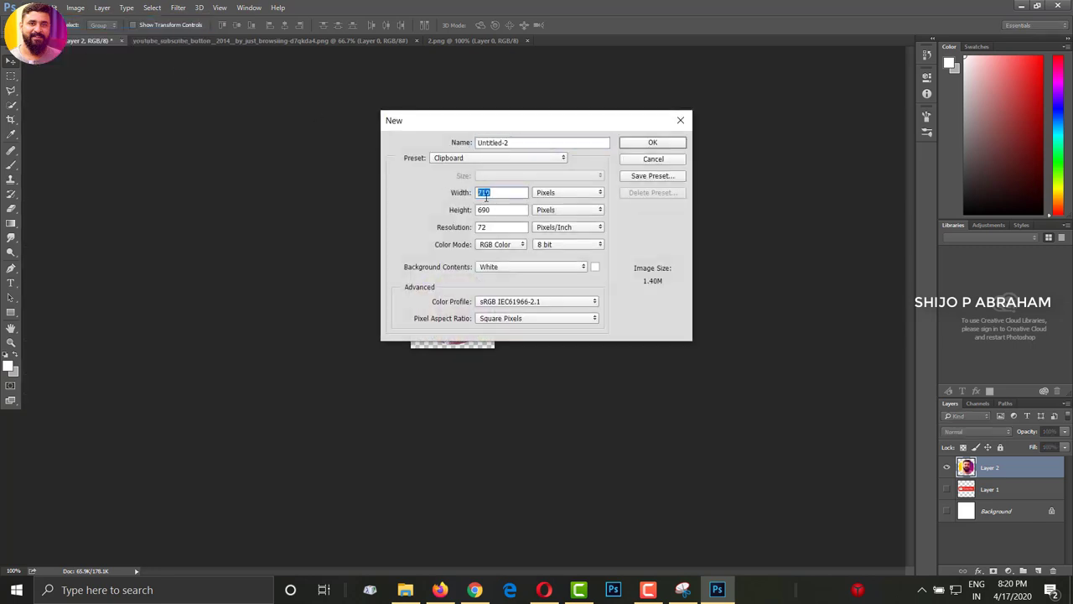
pyautogui.write('150')
pyautogui.press('Tab')
pyautogui.write('150')
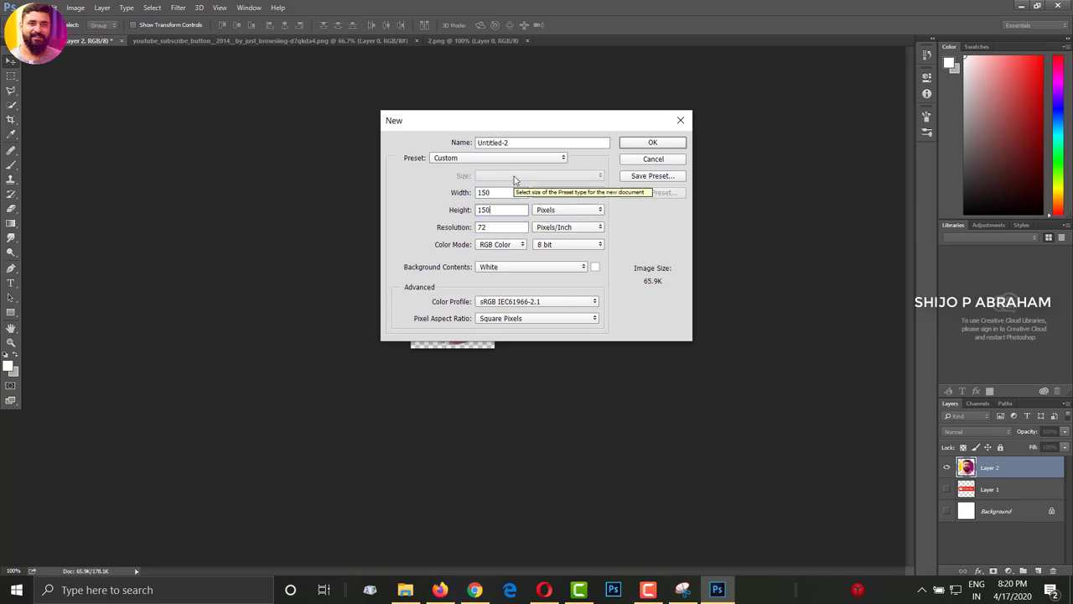
pyautogui.moveTo(441, 183); pyautogui.dragTo(614, 220)
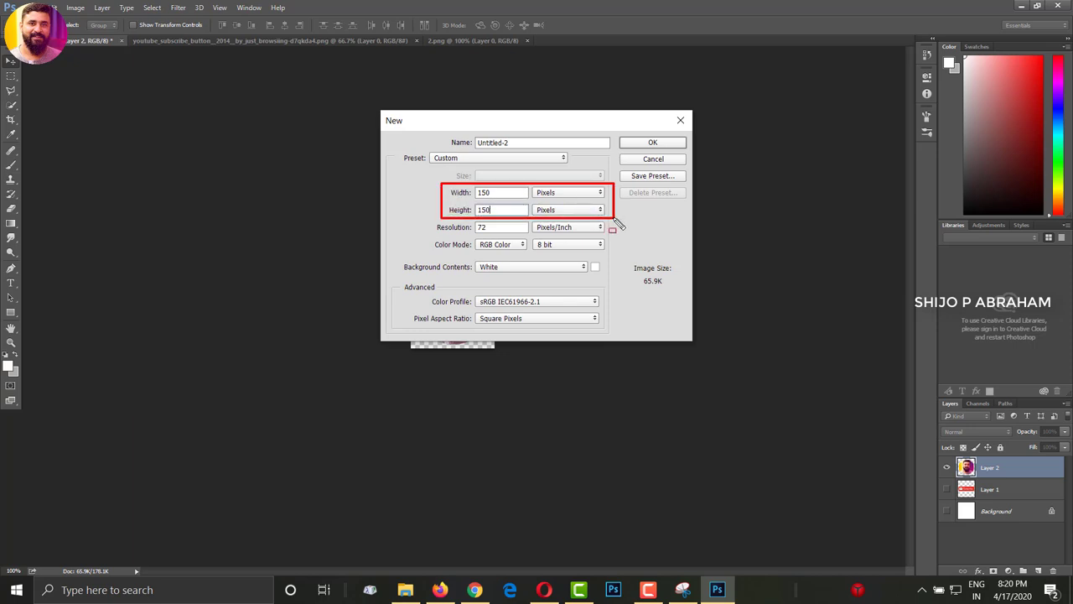
pyautogui.click(650, 144)
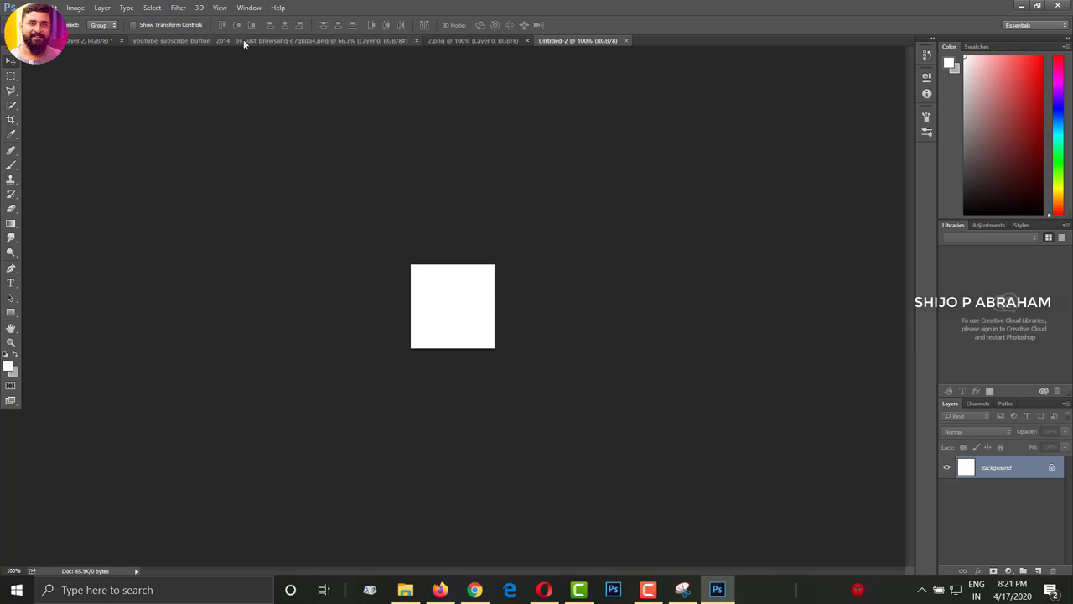
# Place the circular portrait from 2.png into the new document and scale it to about 18% to fit the canvas
pyautogui.click(205, 40)
pyautogui.click(475, 40)
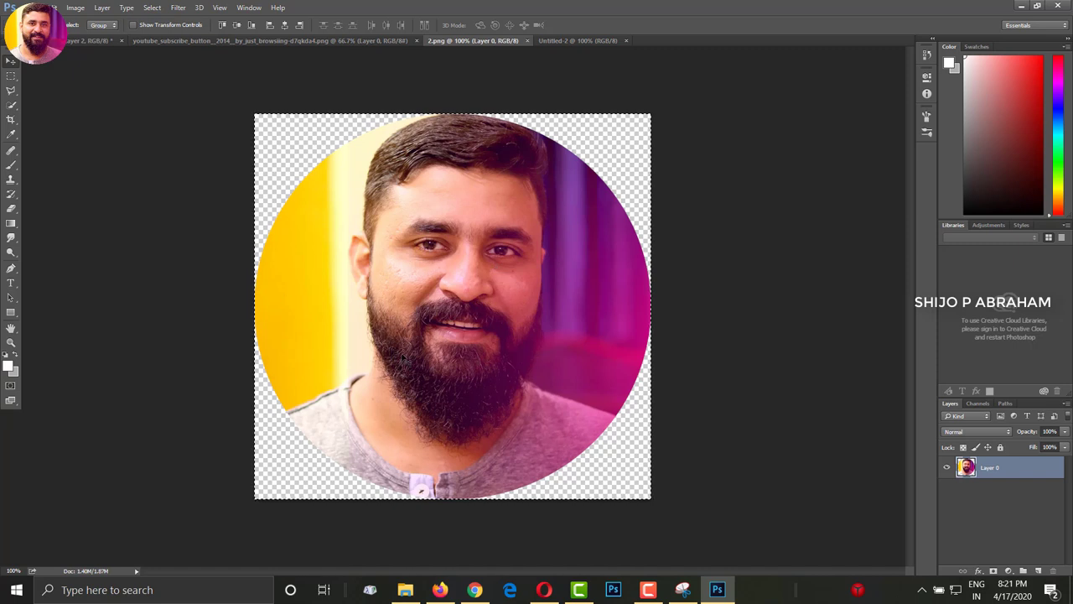
pyautogui.moveTo(610, 78); pyautogui.dragTo(583, 75)
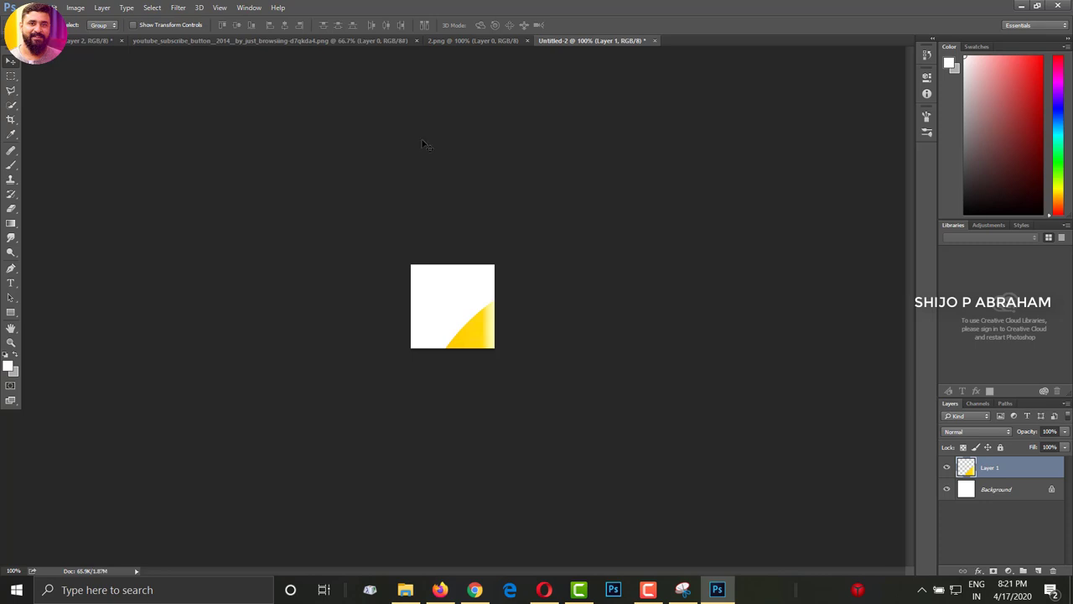
pyautogui.click(170, 25)
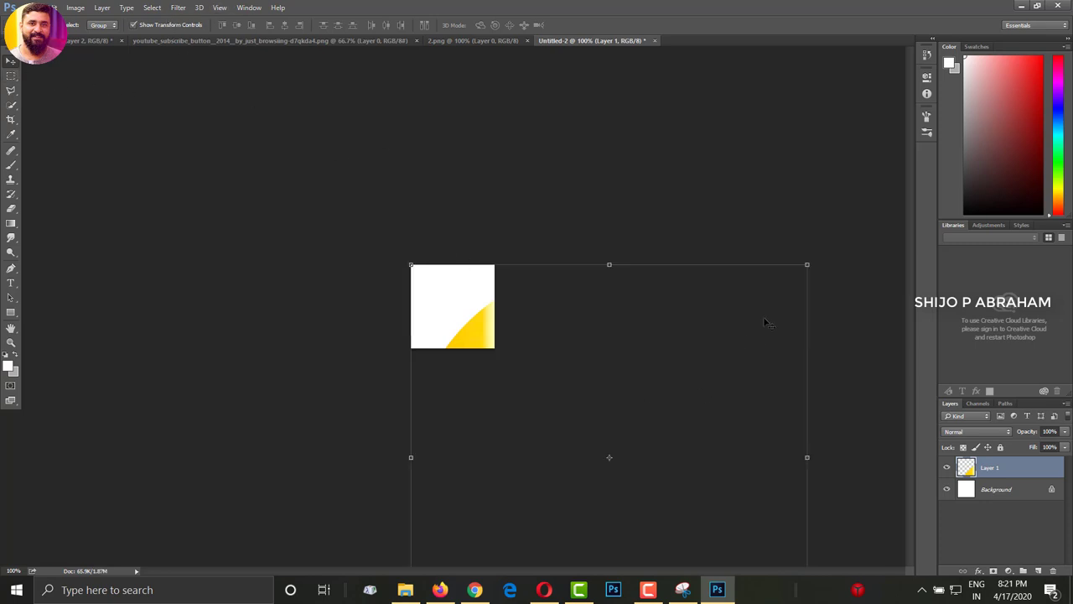
pyautogui.moveTo(806, 264); pyautogui.dragTo(432, 289)
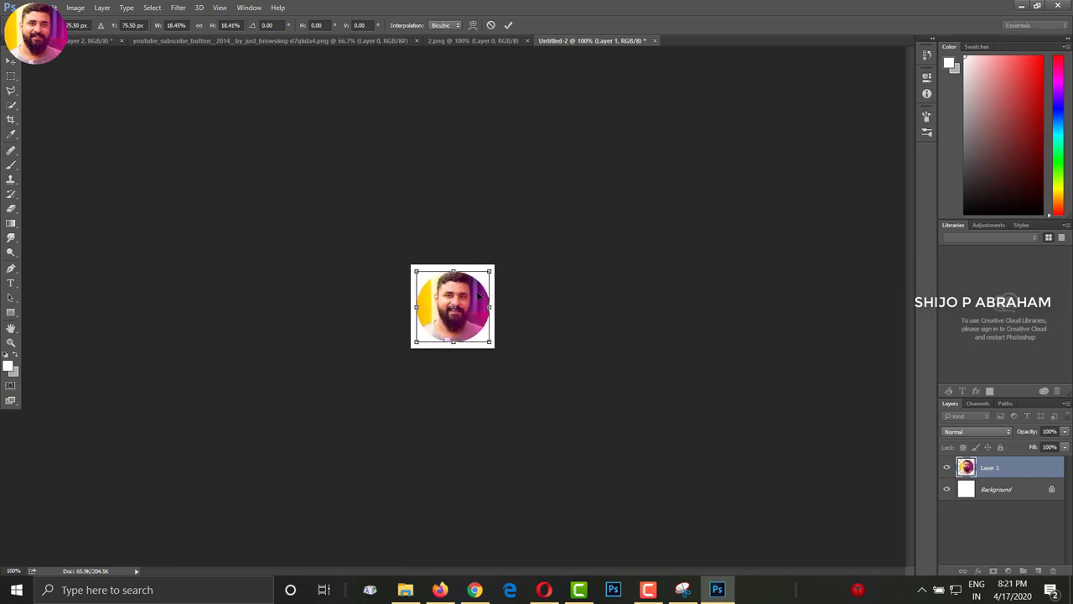
pyautogui.press('Return')
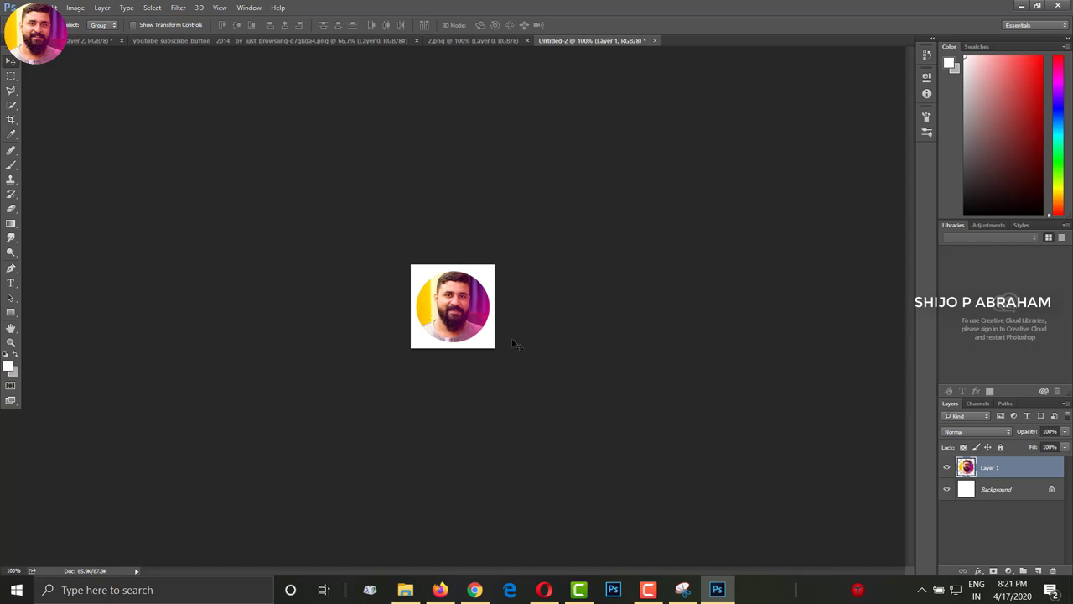
pyautogui.click(947, 489)
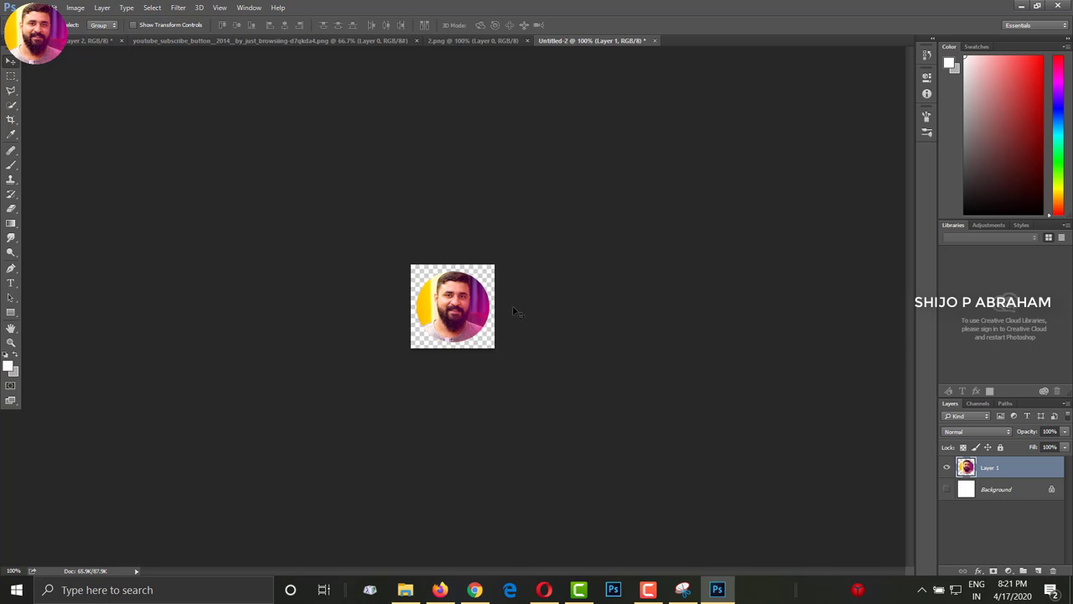
pyautogui.click(16, 8)
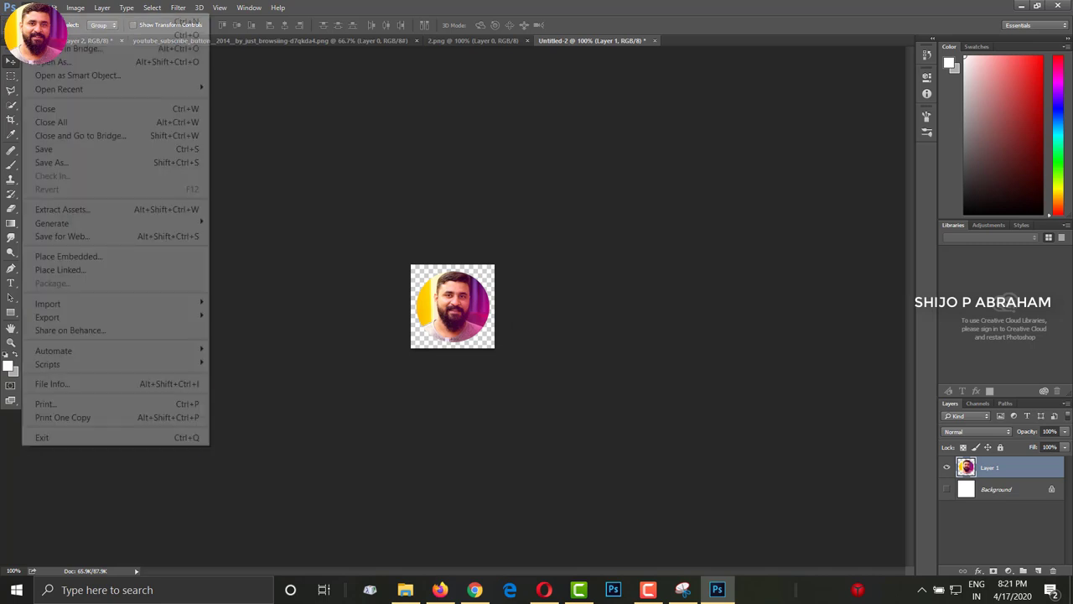
pyautogui.click(52, 163)
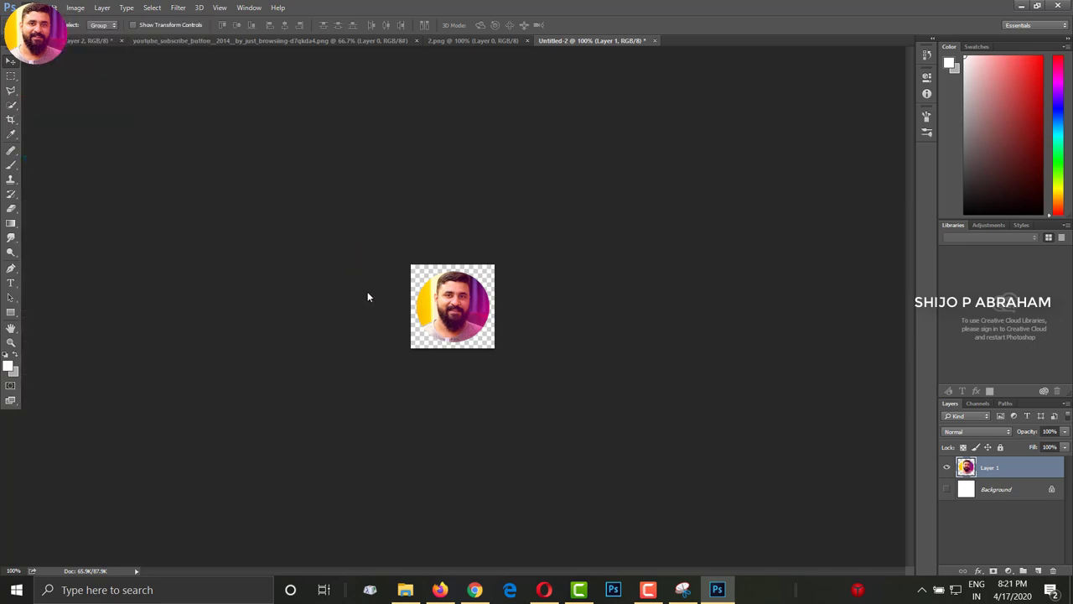
pyautogui.click(205, 427)
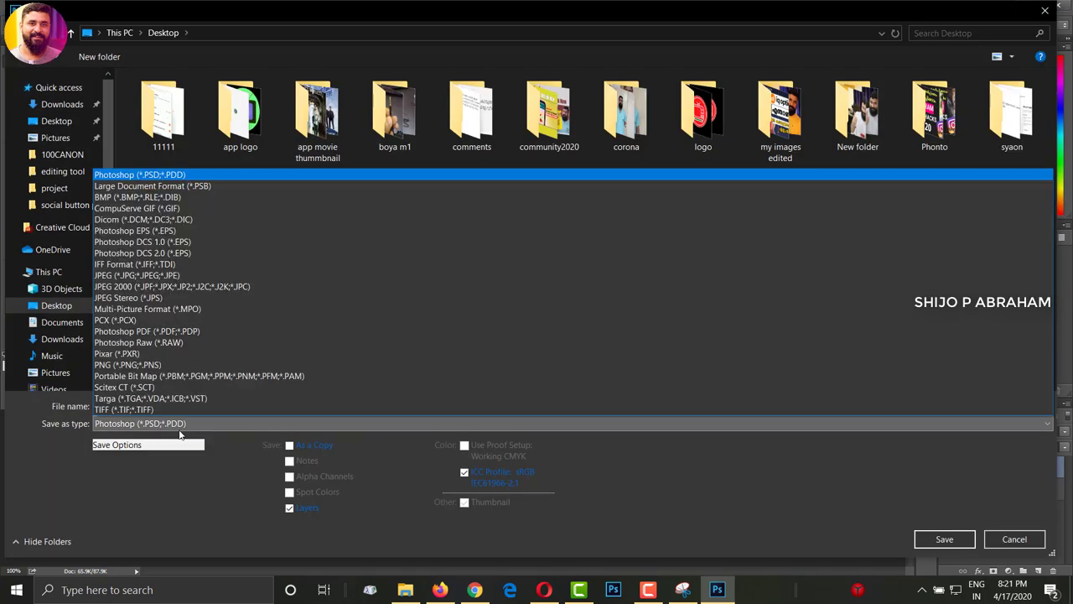
pyautogui.click(157, 366)
pyautogui.write('2222222222223')
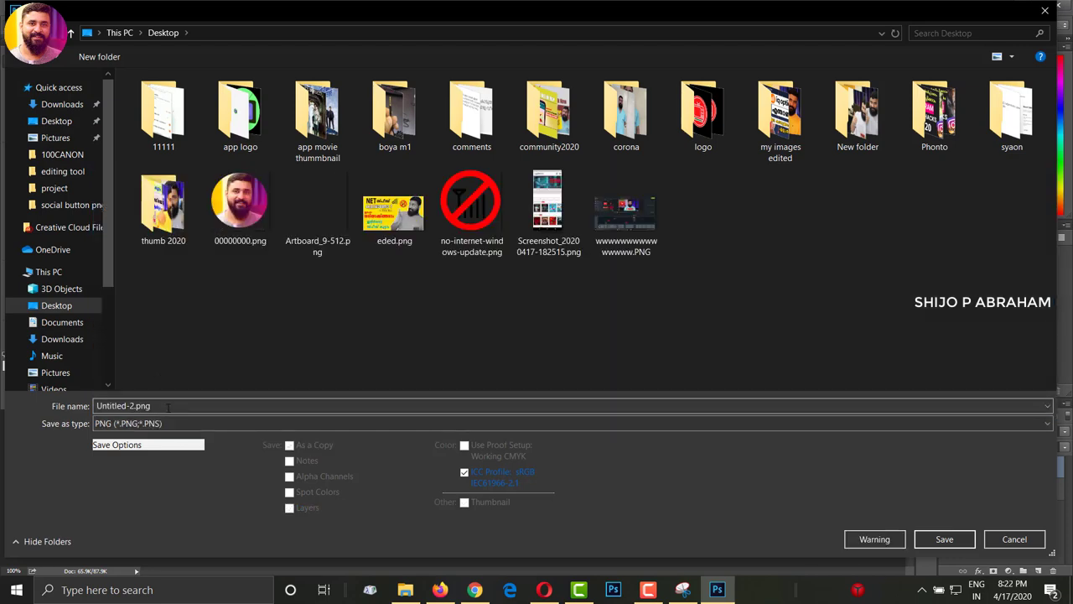
pyautogui.click(943, 539)
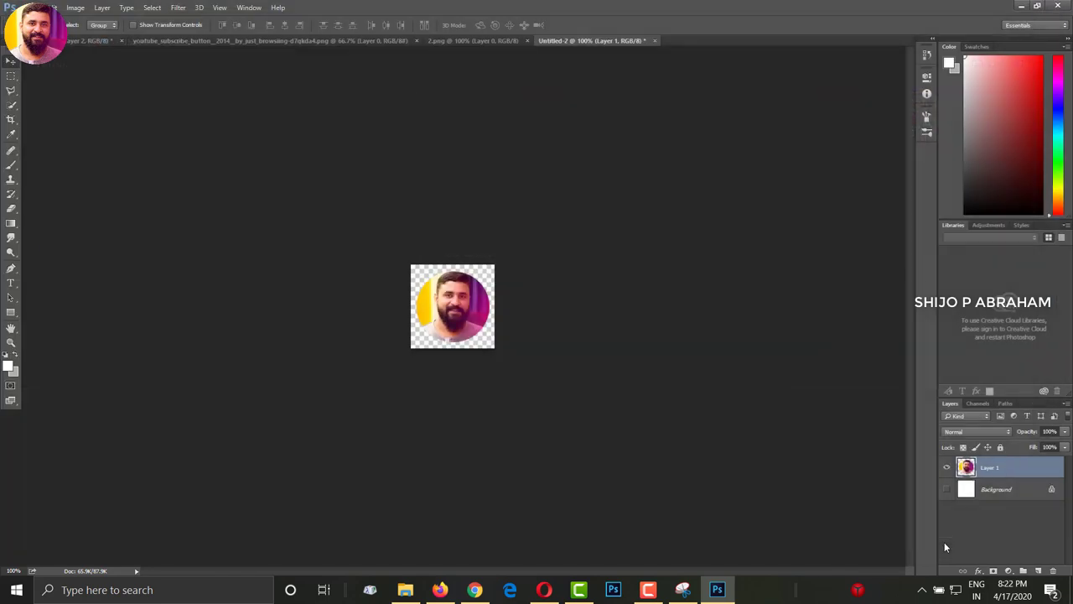
# Switch to YouTube Studio in Opera and choose 2222222222223.png from the Desktop as the channel's video watermark
pyautogui.click(544, 590)
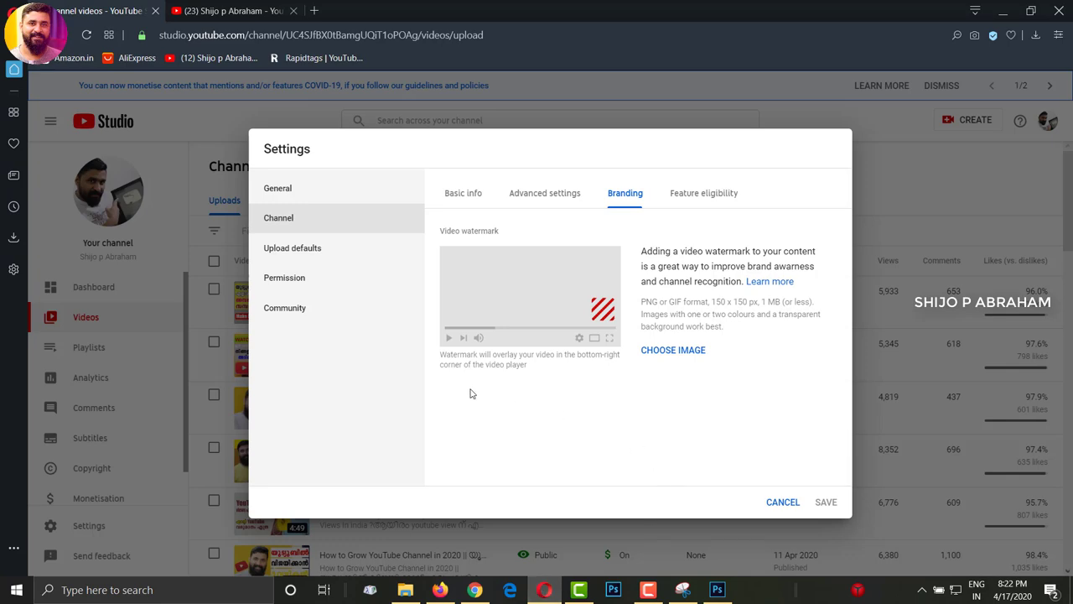
pyautogui.click(681, 351)
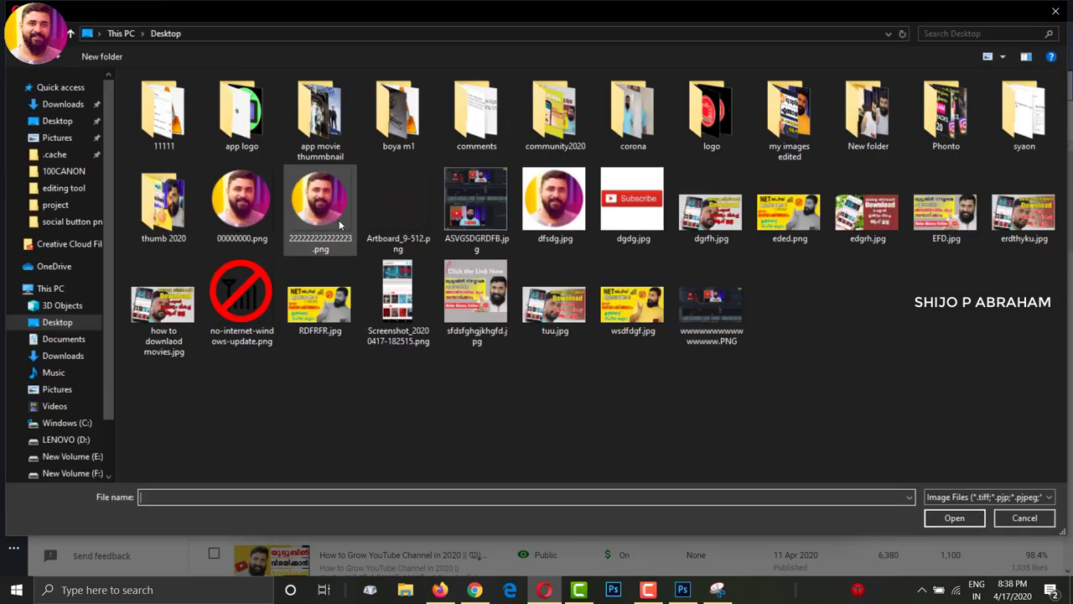
pyautogui.click(331, 201)
pyautogui.doubleClick(331, 201)
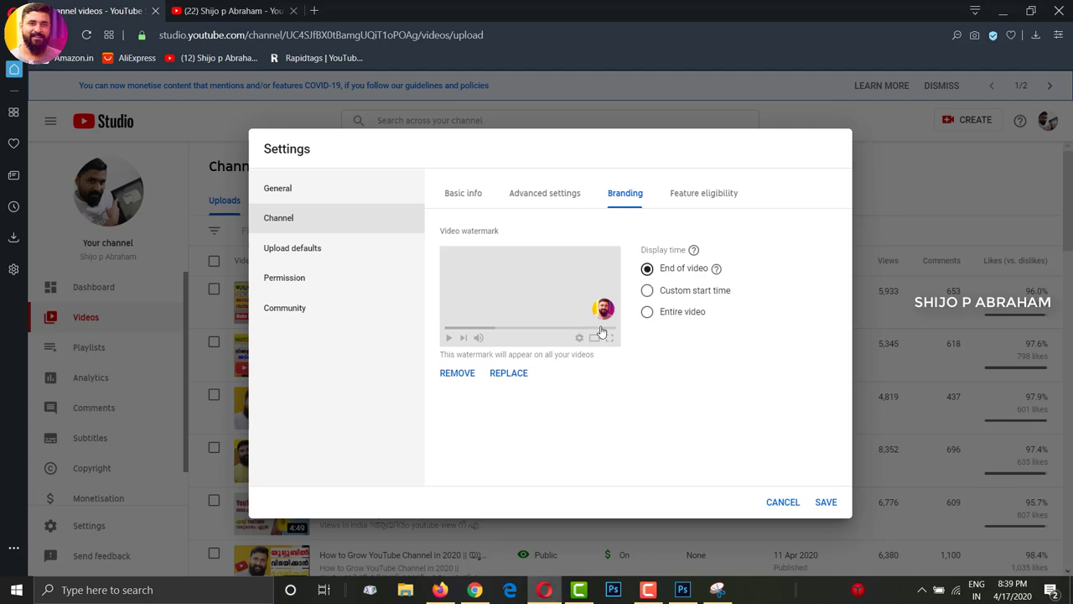
# Try the custom start time and end of video options, set the watermark's display time to Entire video and save the settings
pyautogui.click(648, 292)
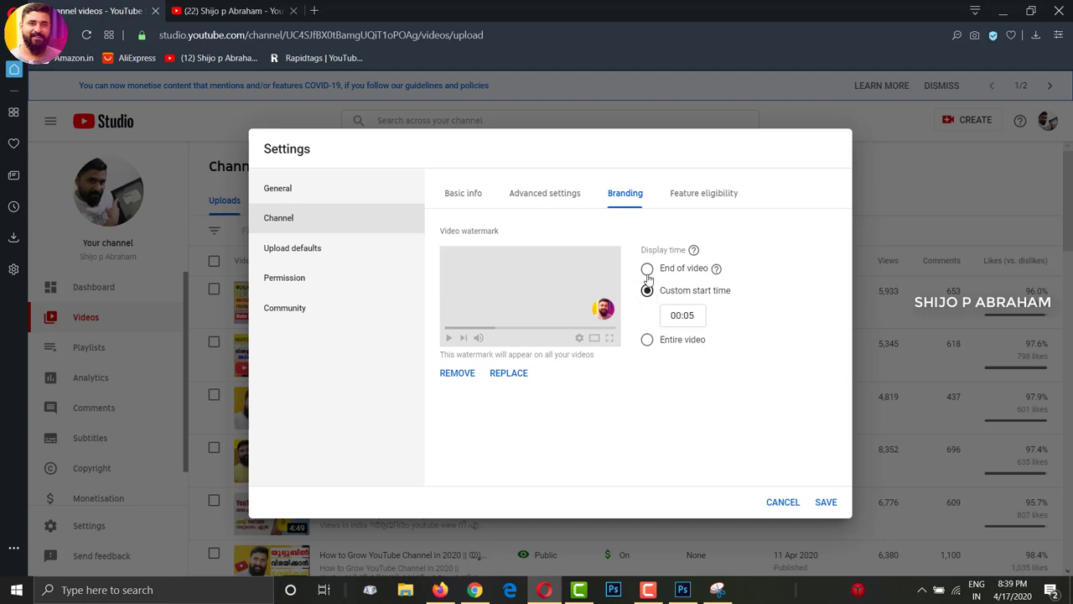
pyautogui.click(647, 270)
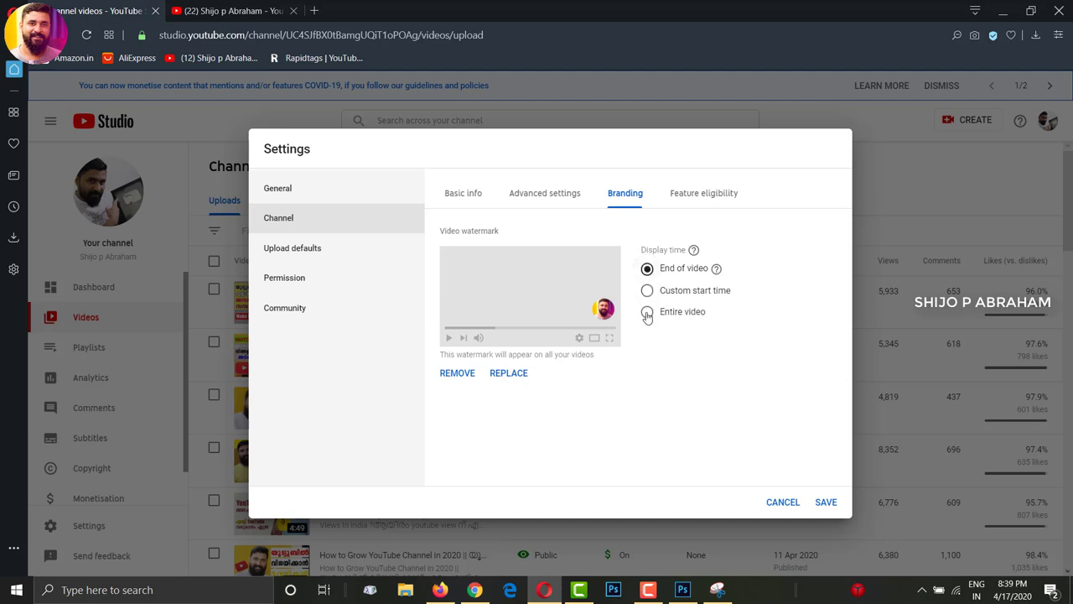
pyautogui.click(647, 314)
pyautogui.click(826, 502)
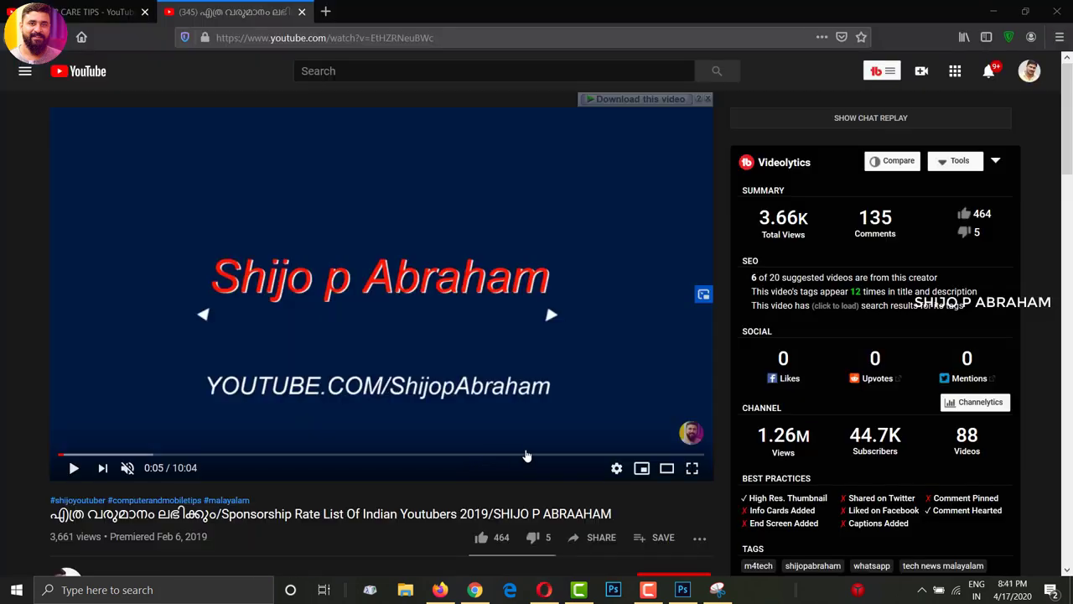
# Subscribe to the channel through the branding watermark on the video opened in Firefox
pyautogui.moveTo(692, 442)
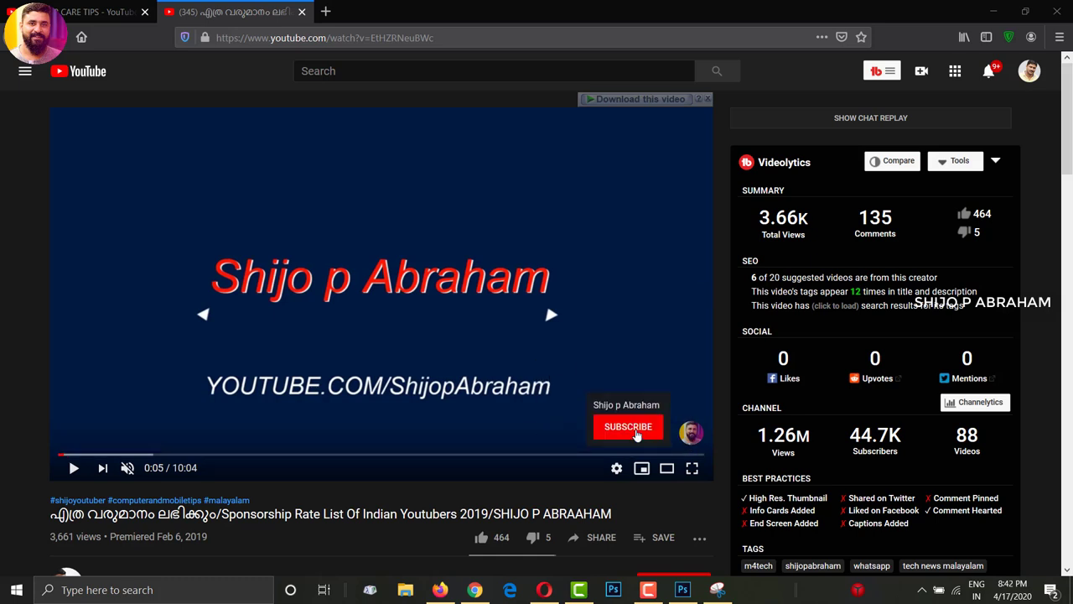
pyautogui.click(636, 429)
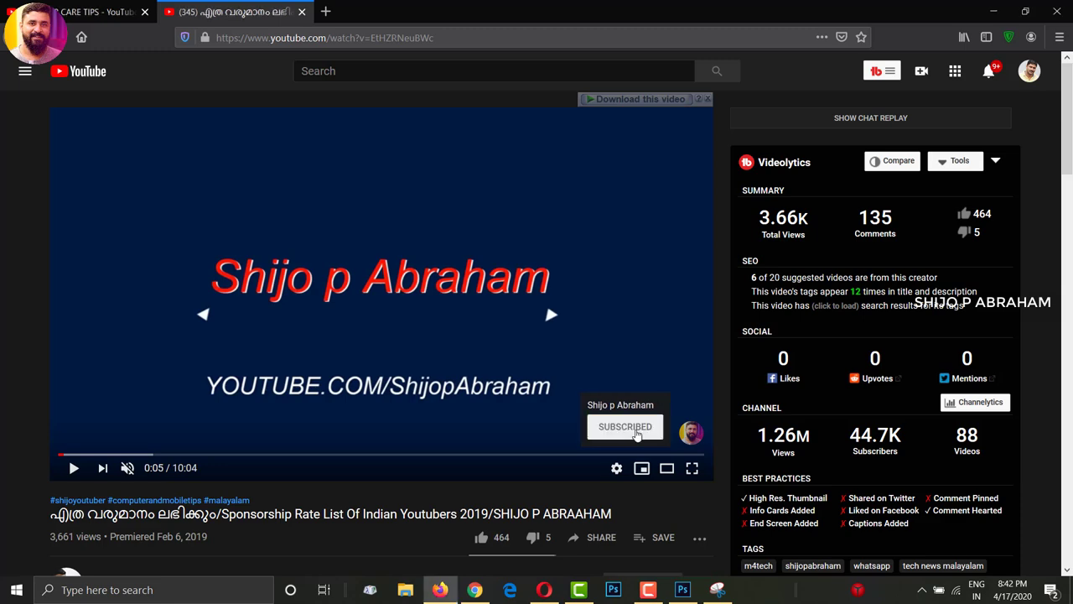